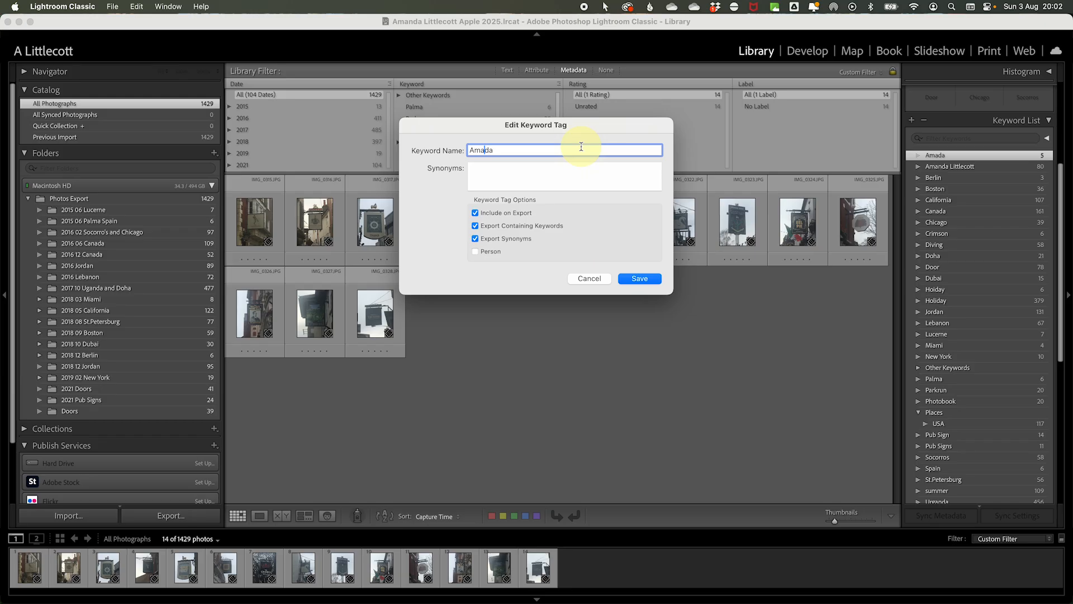
Step: Correct the spelling of the misspelled first-name keyword by inserting the missing letter n, and save the keyword tag
{"action": "type", "text": "n"}
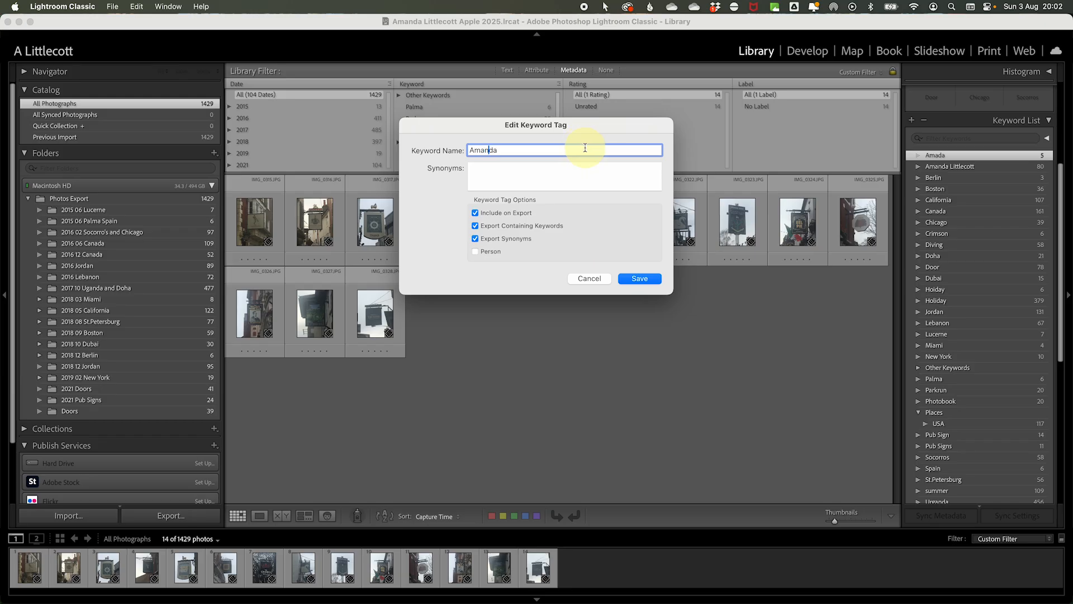
{"action": "left_click", "coordinate": [640, 278]}
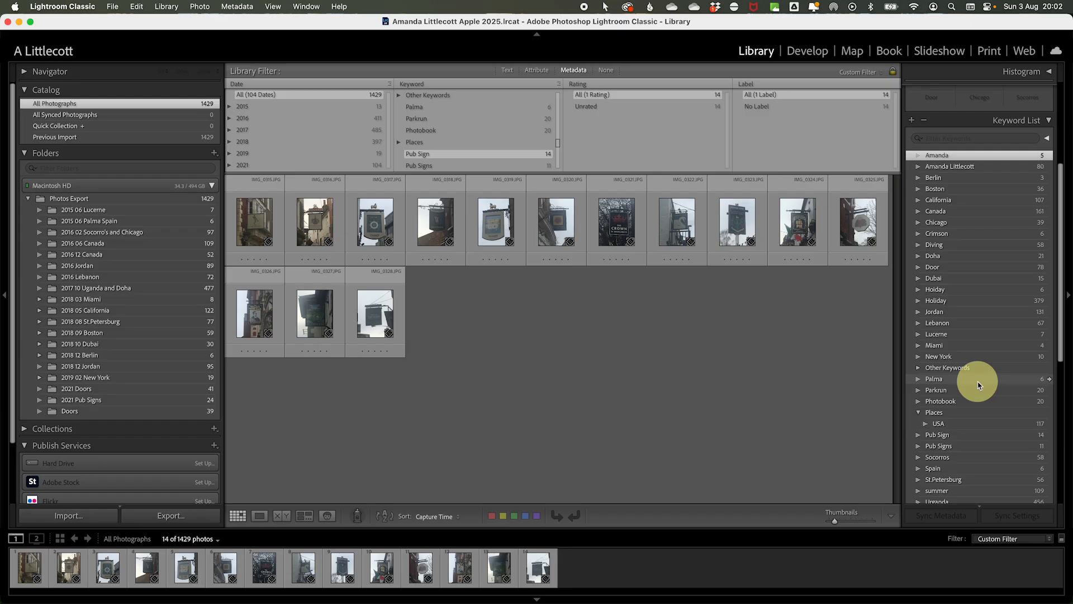
Step: Try to rename the Pub Signs keyword to Pub Sign, and leave the keyword tag dialog without saving
{"action": "scroll", "coordinate": [978, 383], "scroll_direction": "down", "scroll_amount": 1}
{"action": "left_click", "coordinate": [949, 409]}
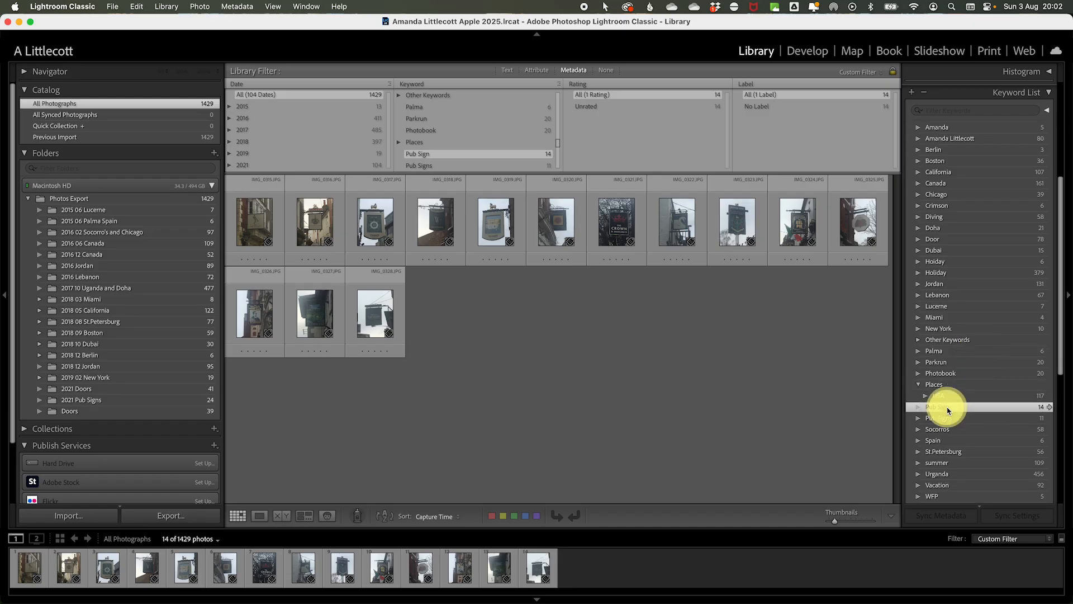
{"action": "left_click", "coordinate": [948, 419]}
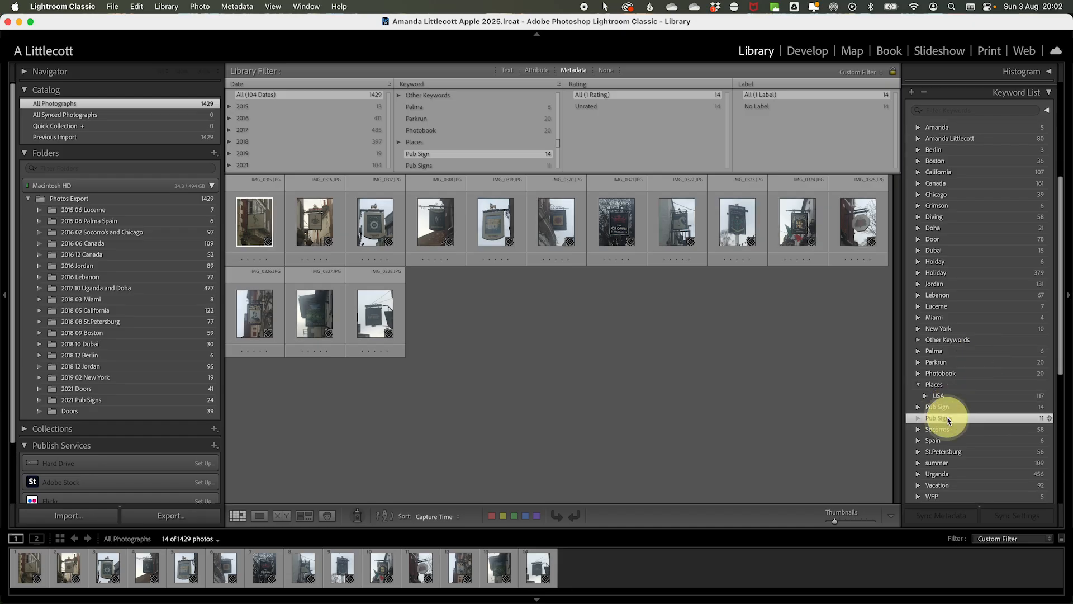
{"action": "right_click", "coordinate": [949, 421]}
{"action": "left_click", "coordinate": [892, 442]}
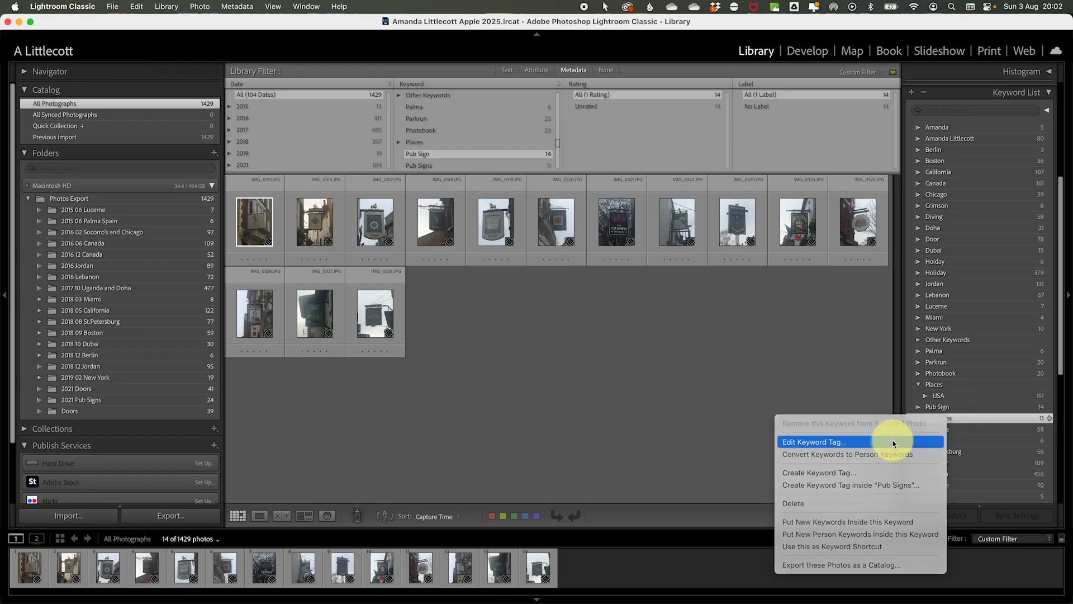
{"action": "left_click", "coordinate": [515, 151]}
{"action": "key", "text": "BackSpace"}
{"action": "left_click", "coordinate": [630, 279]}
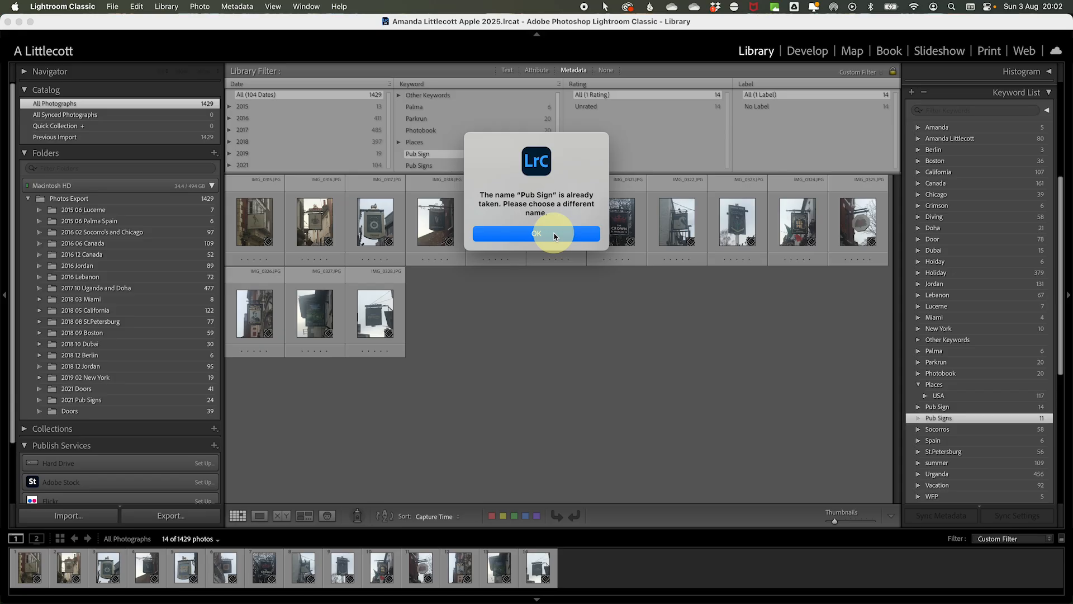
{"action": "left_click", "coordinate": [555, 234]}
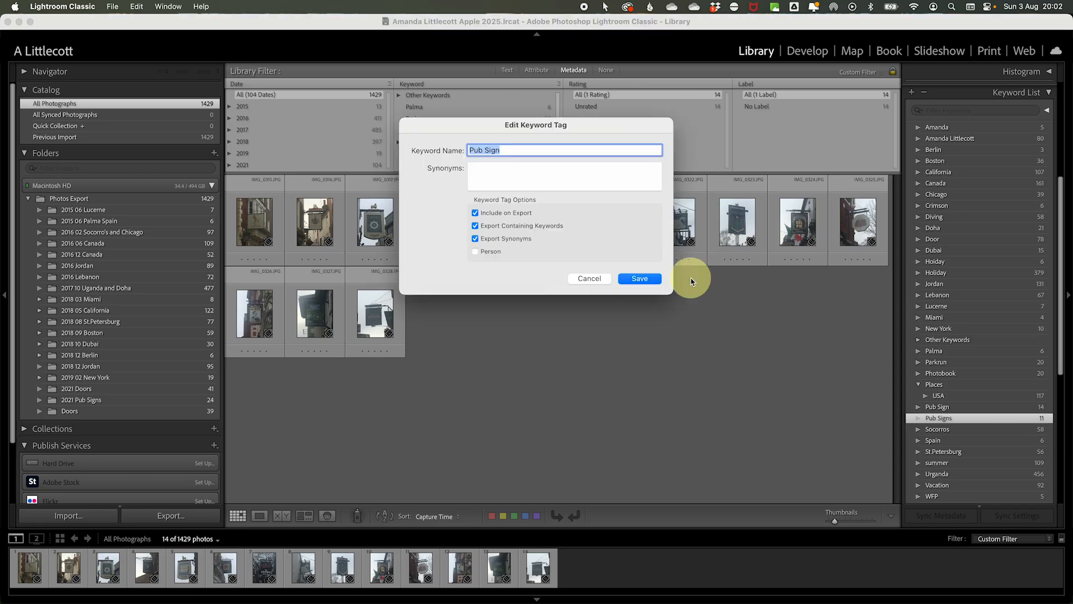
{"action": "left_click", "coordinate": [590, 279]}
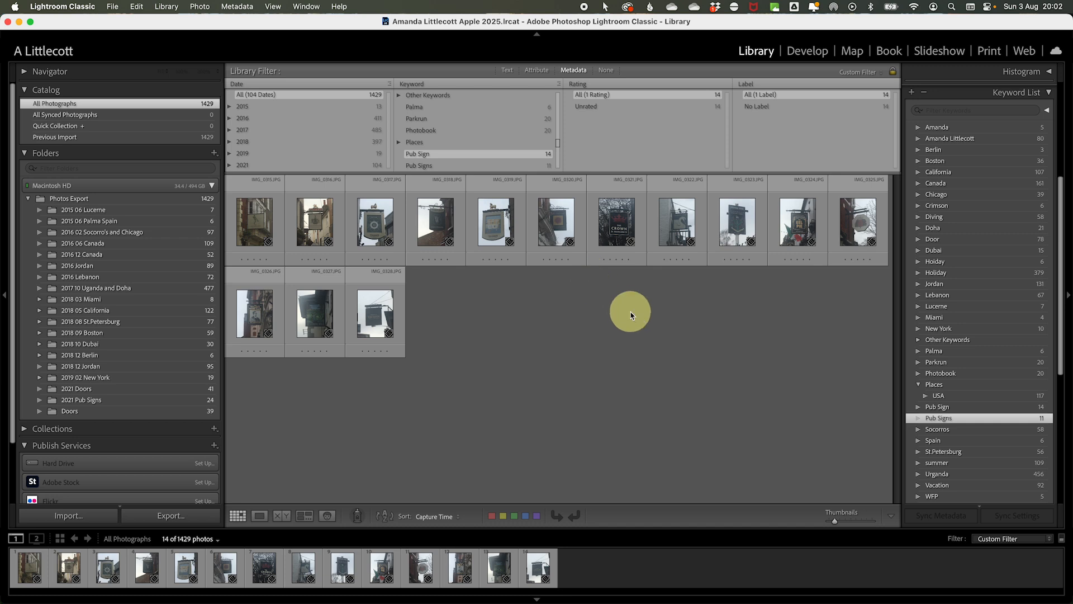
Step: Filter the library to photos tagged Pub Signs, assign Pub Sign to all of them and remove Pub Signs
{"action": "mouse_move", "coordinate": [1050, 422]}
{"action": "left_click", "coordinate": [1050, 423]}
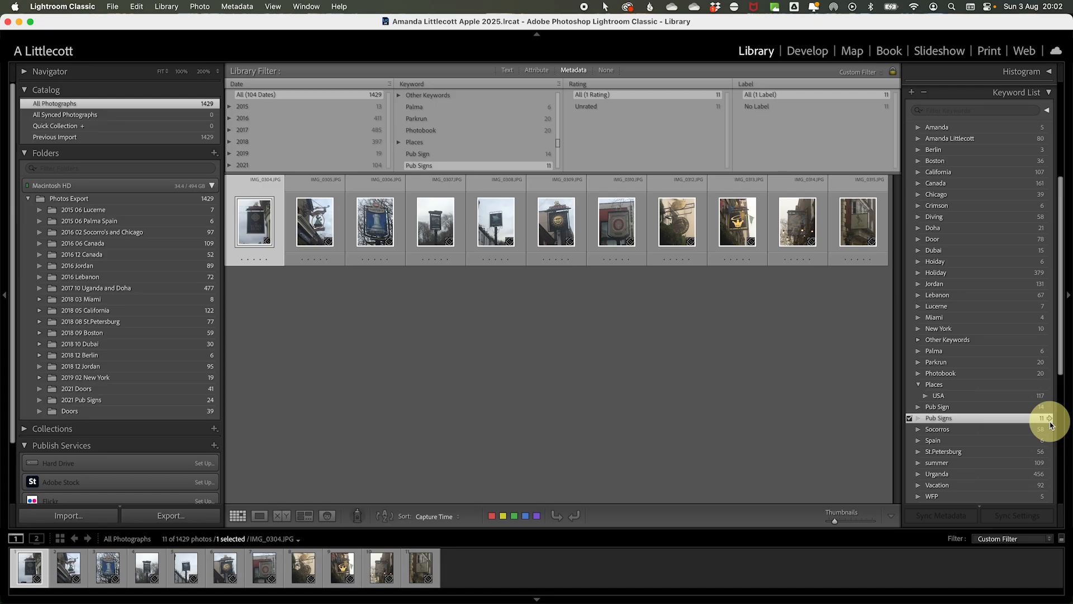
{"action": "left_click", "coordinate": [318, 219]}
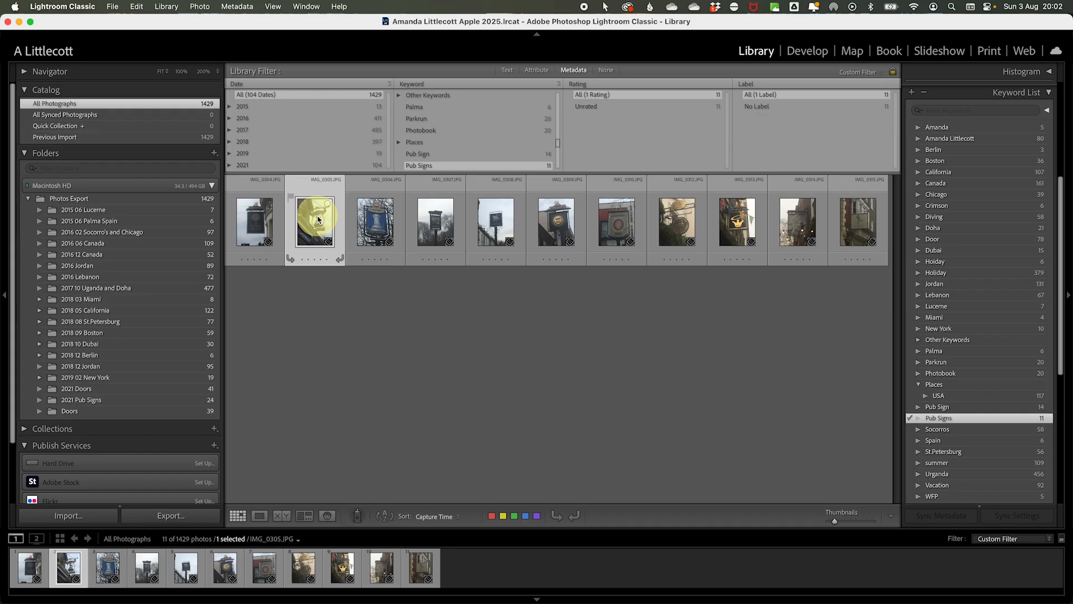
{"action": "key", "text": "super+a"}
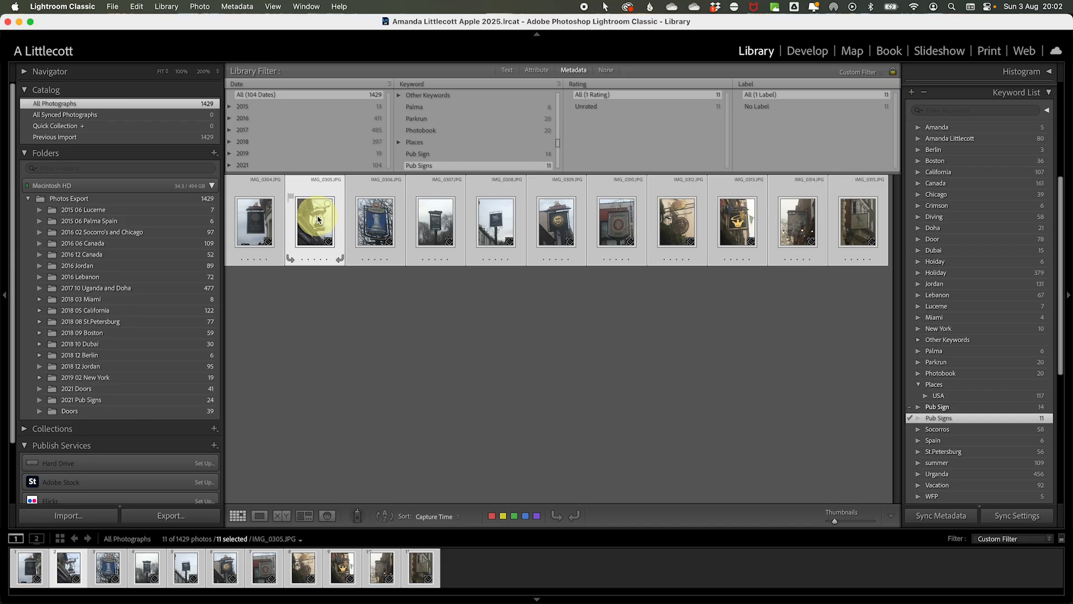
{"action": "left_click", "coordinate": [909, 409]}
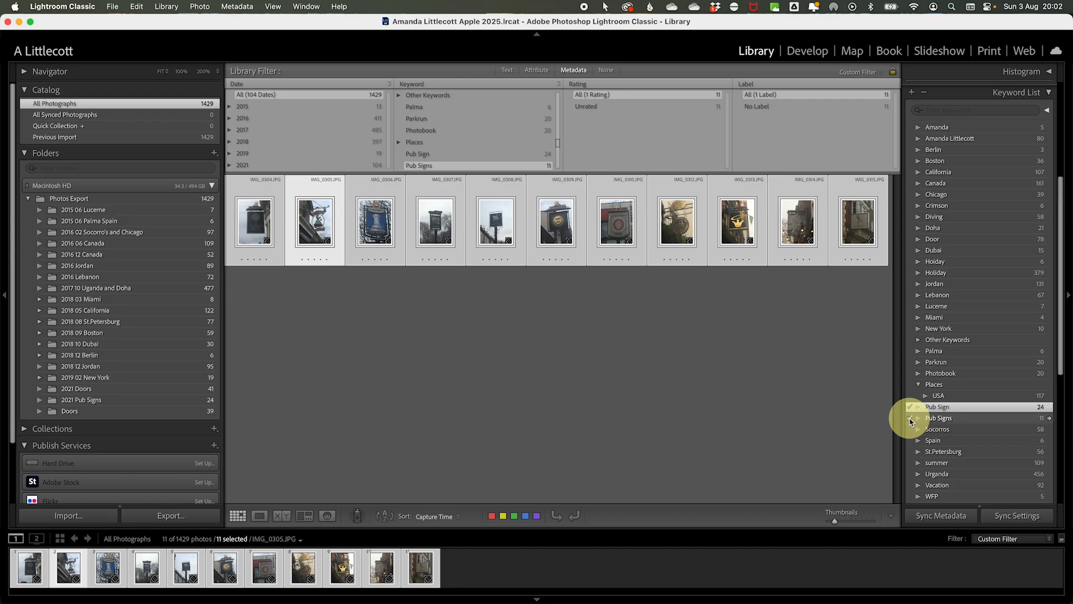
{"action": "left_click", "coordinate": [911, 419]}
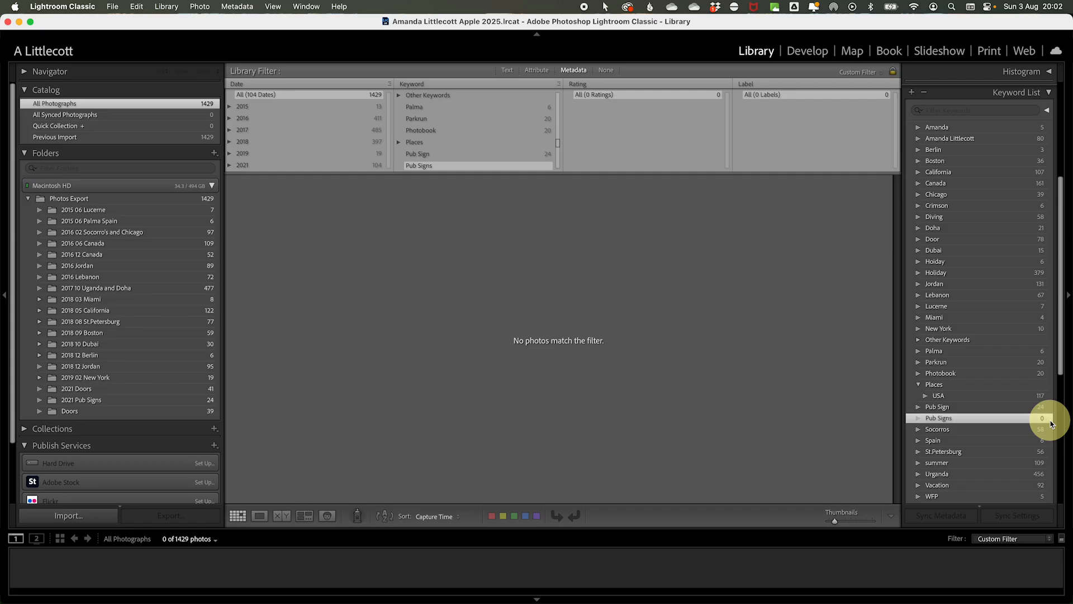
Step: Delete the unused Pub Signs keyword and show the photos tagged Pub Sign
{"action": "right_click", "coordinate": [954, 422]}
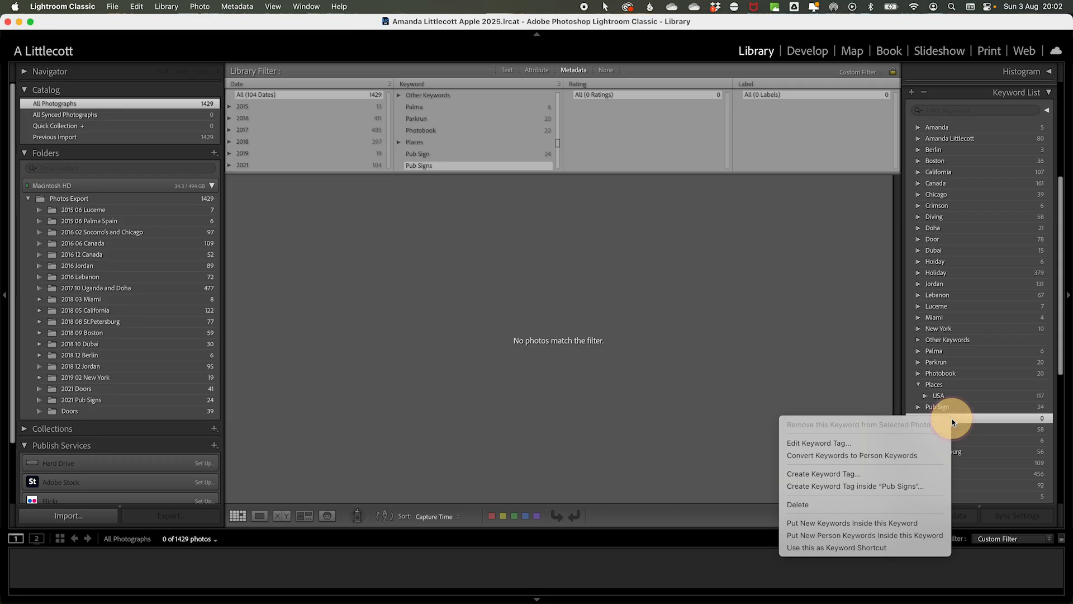
{"action": "left_click", "coordinate": [836, 505]}
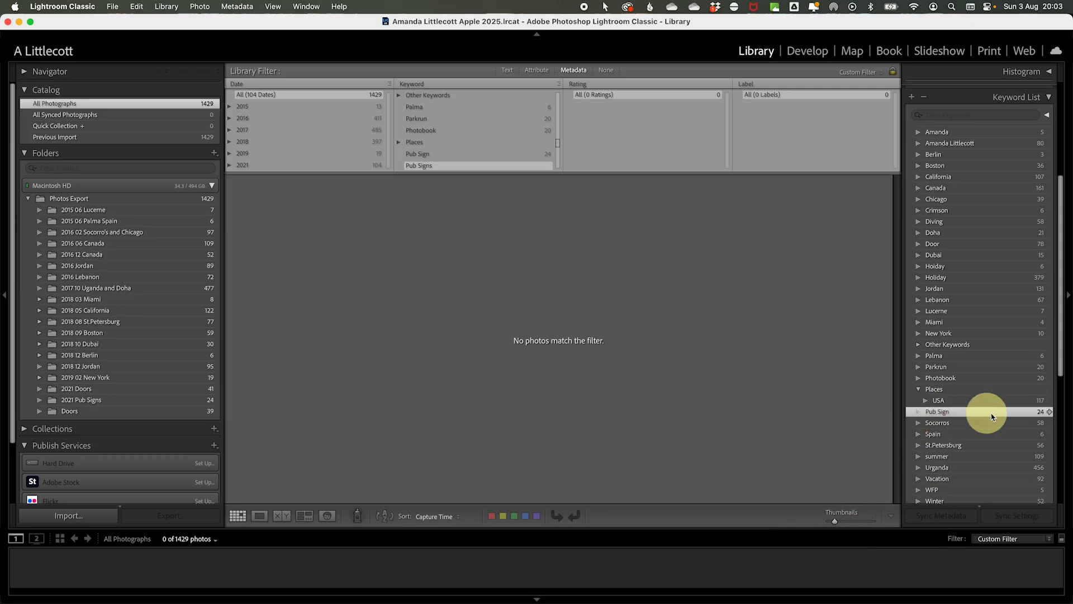
{"action": "left_click", "coordinate": [1049, 412]}
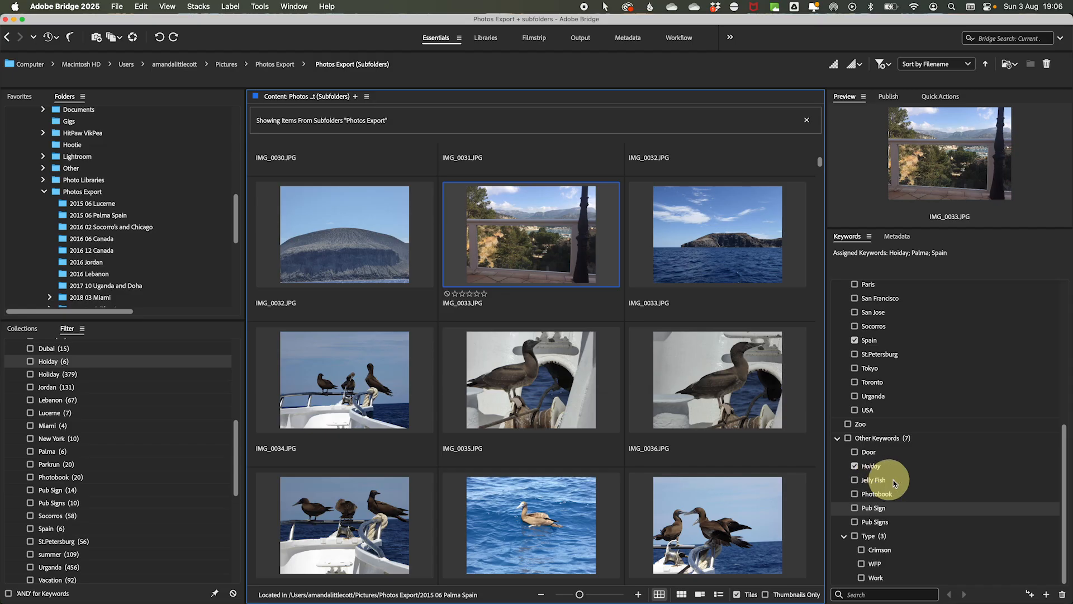
Step: In Adobe Bridge, try to rename the Pub Sign keyword under Other Keywords to Pub Signs
{"action": "right_click", "coordinate": [881, 509]}
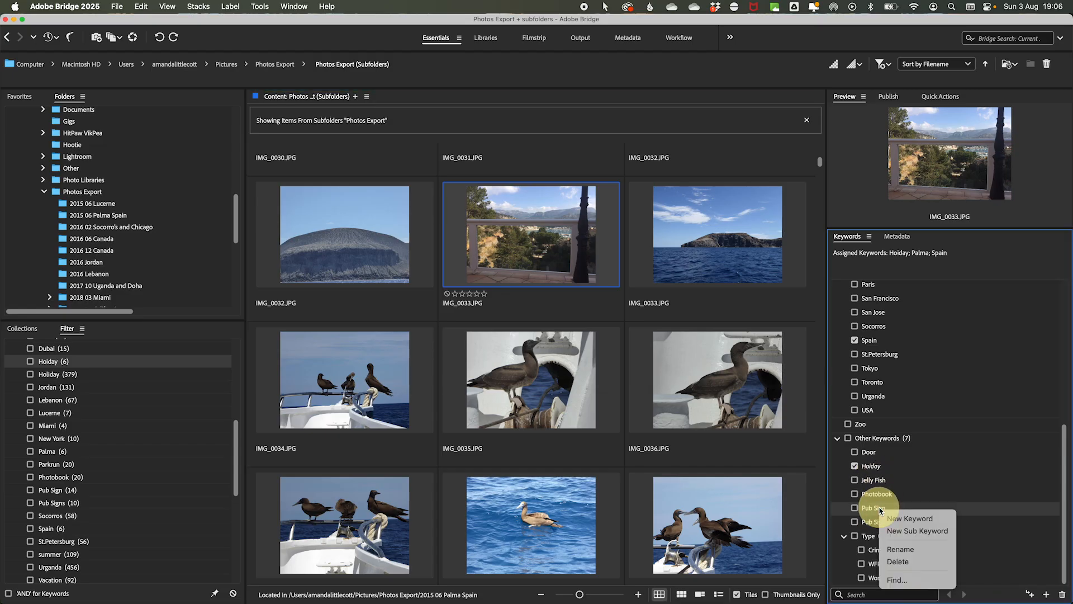
{"action": "left_click", "coordinate": [901, 549]}
{"action": "type", "text": "s"}
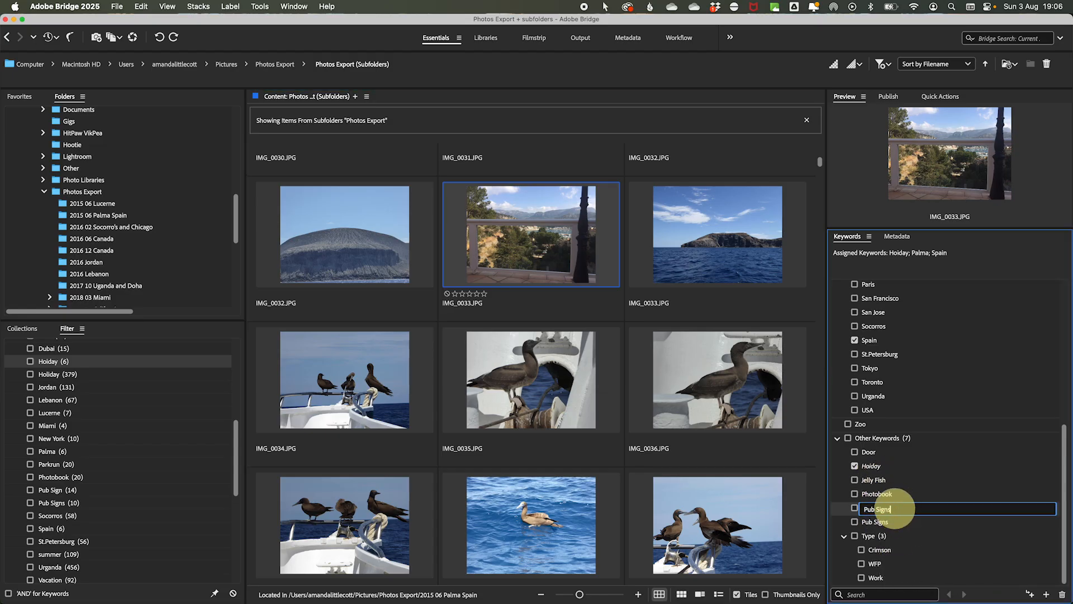
{"action": "key", "text": "Return"}
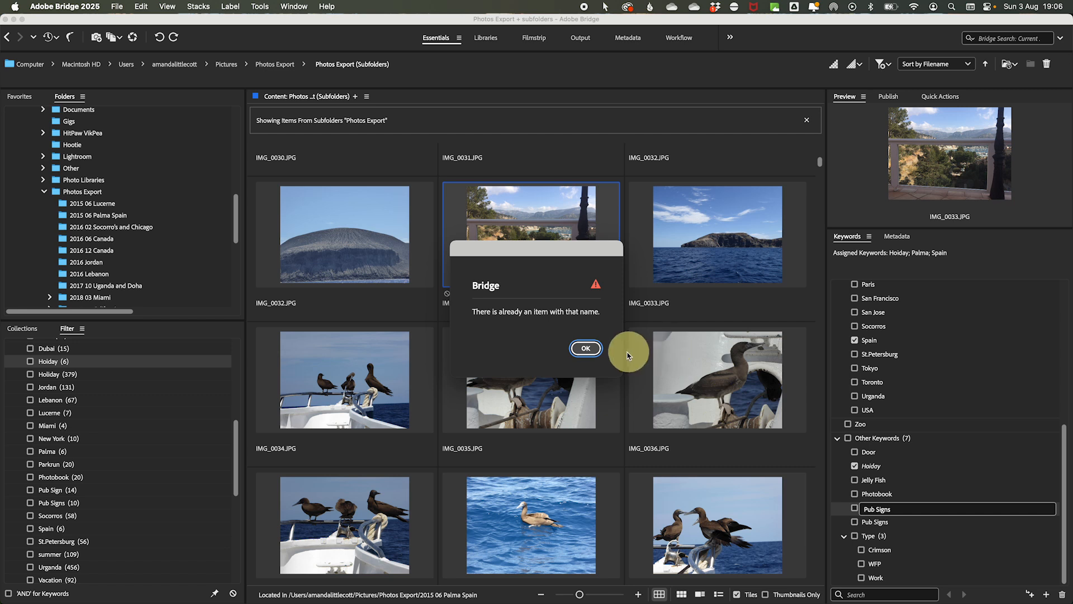
{"action": "left_click", "coordinate": [586, 348]}
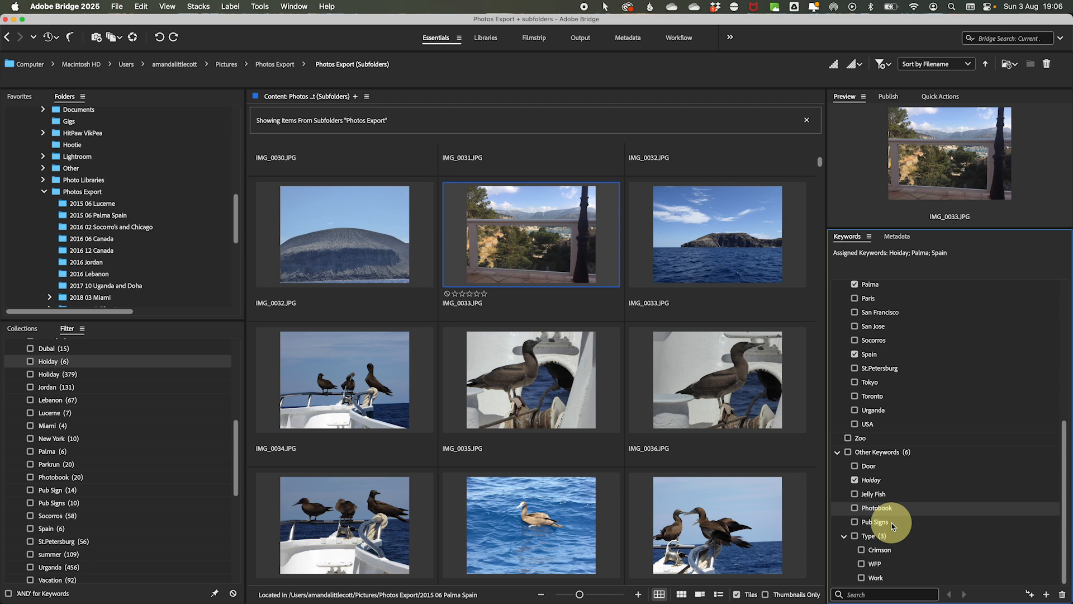
Step: Make the misspelled Hoiday keyword under Other Keywords persistent
{"action": "right_click", "coordinate": [880, 484]}
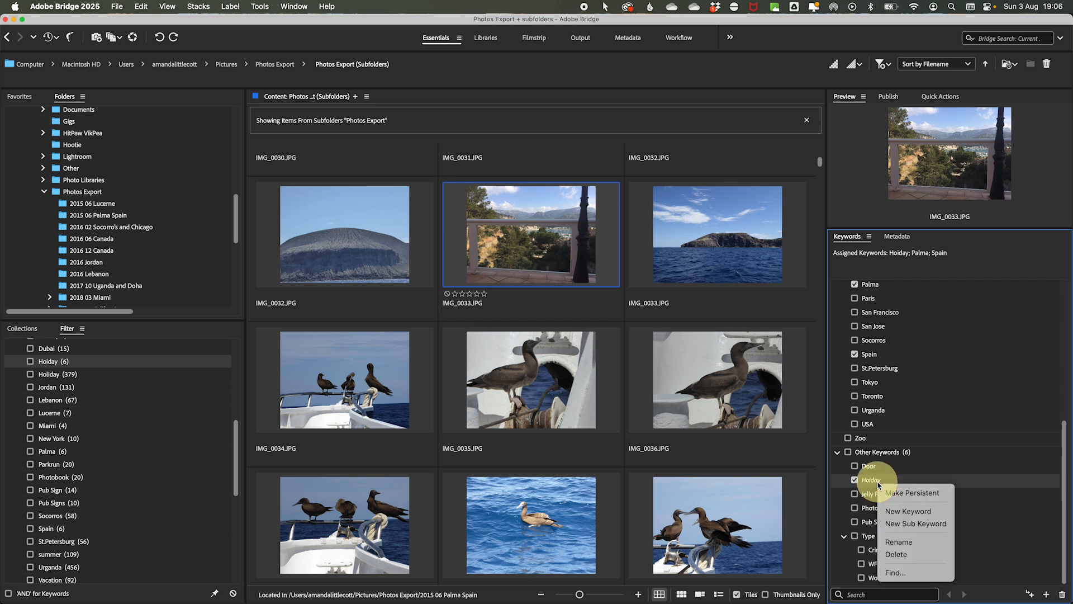
{"action": "left_click", "coordinate": [889, 494]}
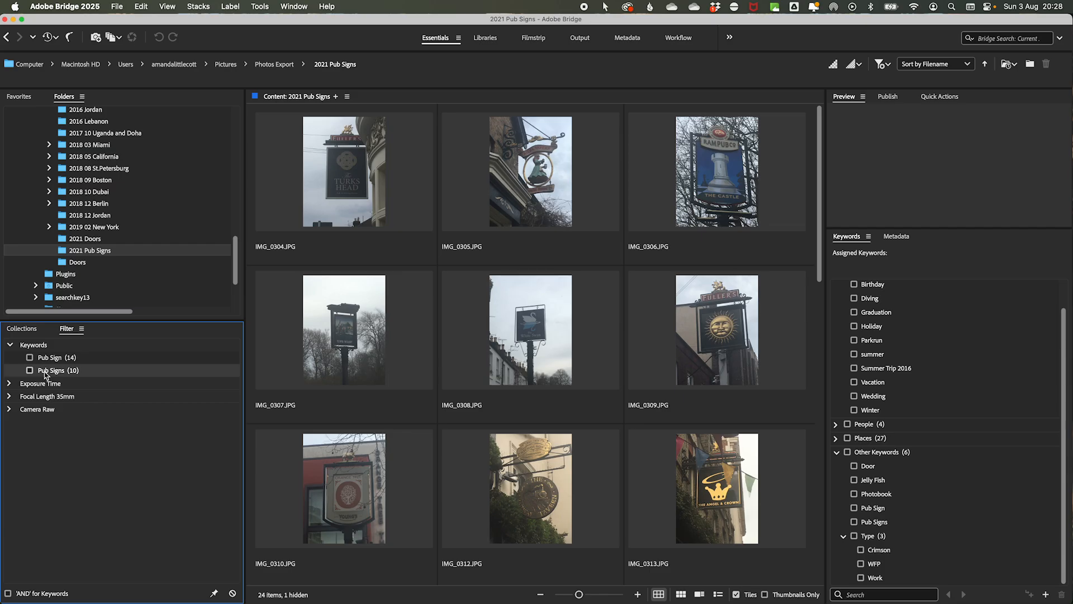
Step: In the 2021 Pub Signs folder, replace the Pub Signs keyword with Pub Sign on all tagged photos and filter by Pub Sign instead
{"action": "left_click", "coordinate": [30, 371]}
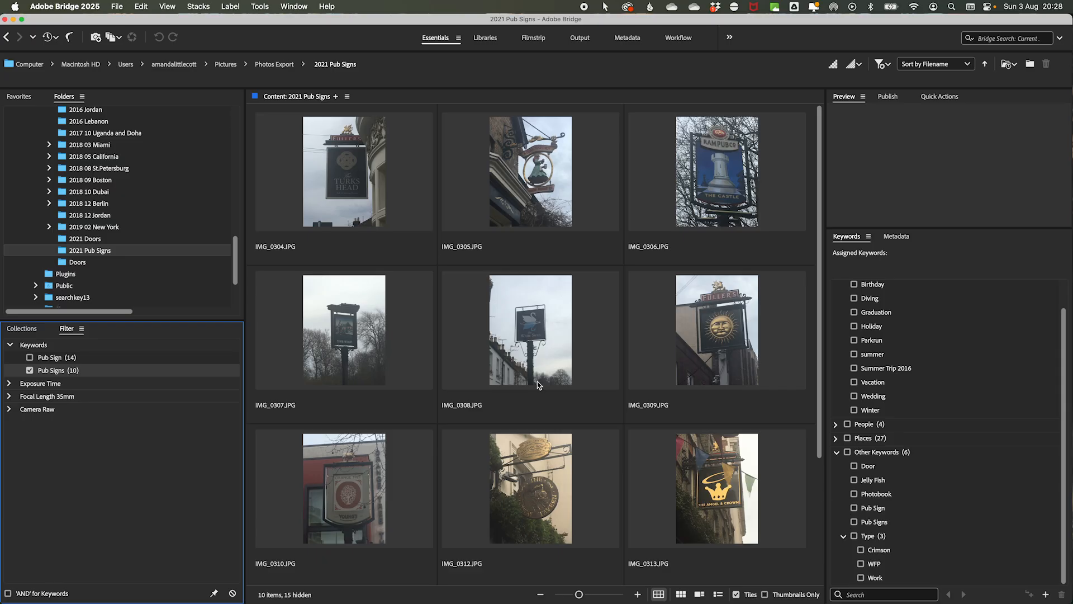
{"action": "left_click", "coordinate": [523, 362]}
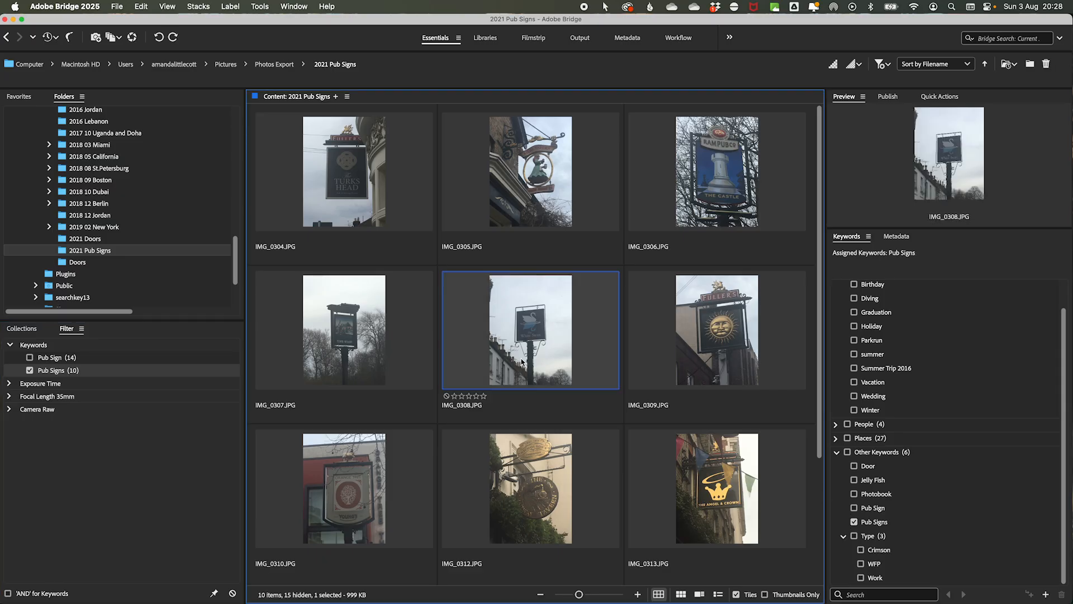
{"action": "key", "text": "super+a"}
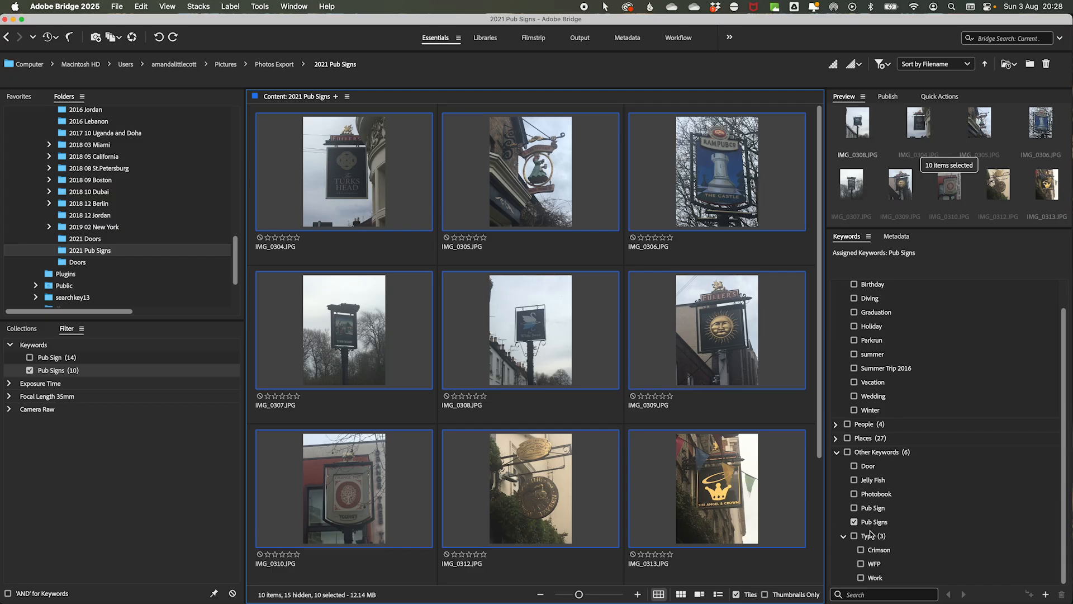
{"action": "left_click", "coordinate": [855, 508]}
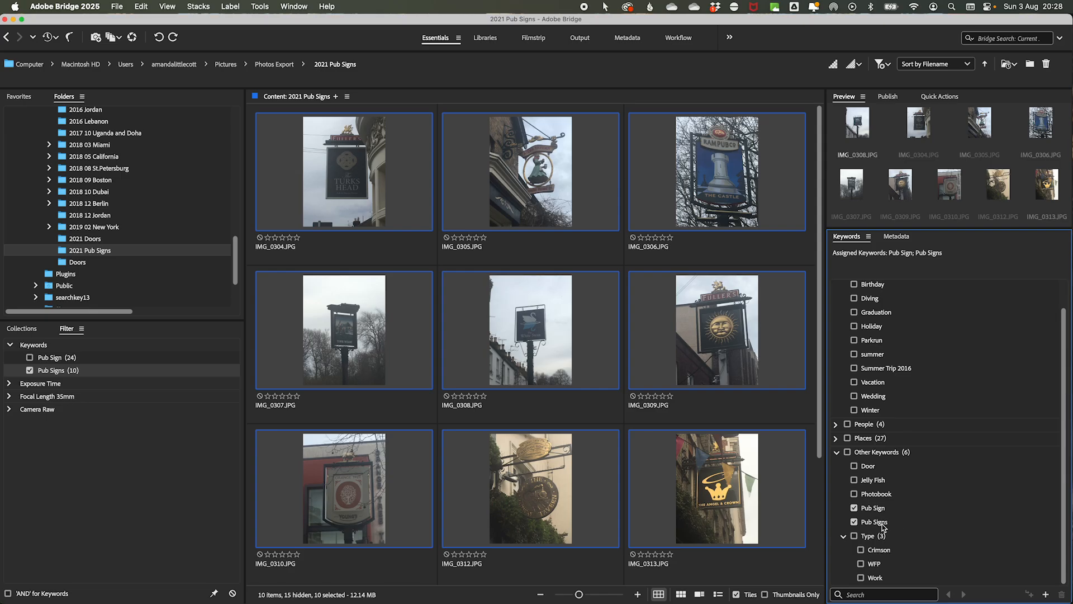
{"action": "left_click", "coordinate": [854, 523]}
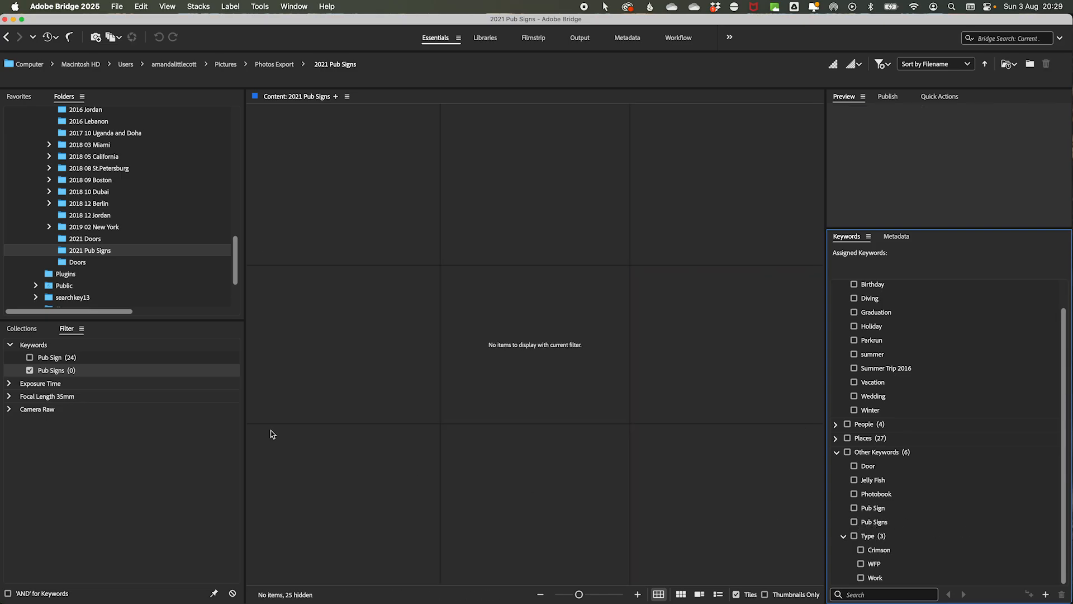
{"action": "left_click", "coordinate": [30, 369]}
{"action": "left_click", "coordinate": [30, 357]}
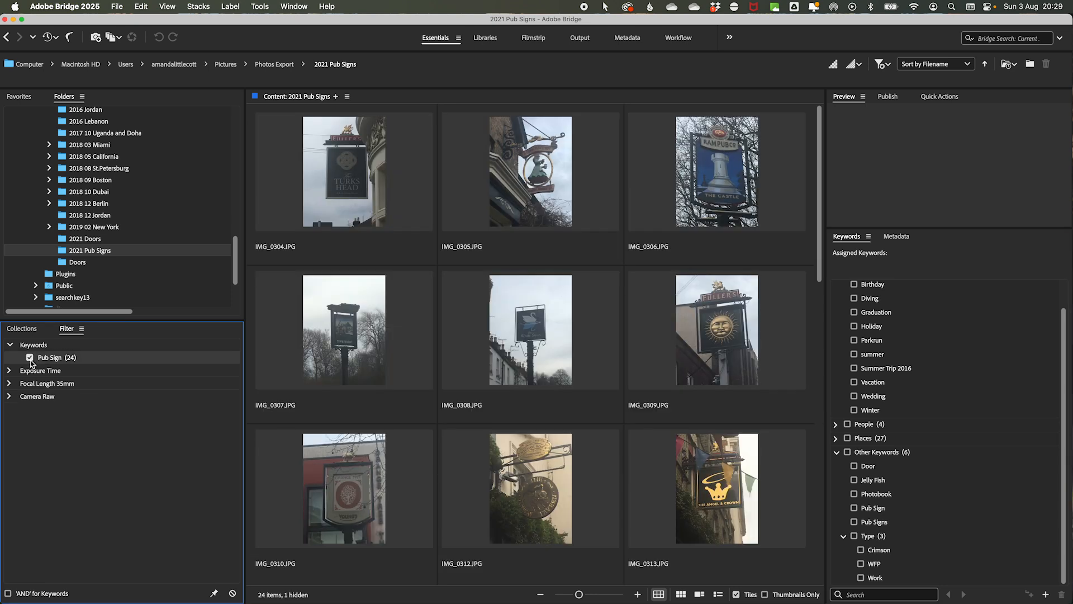